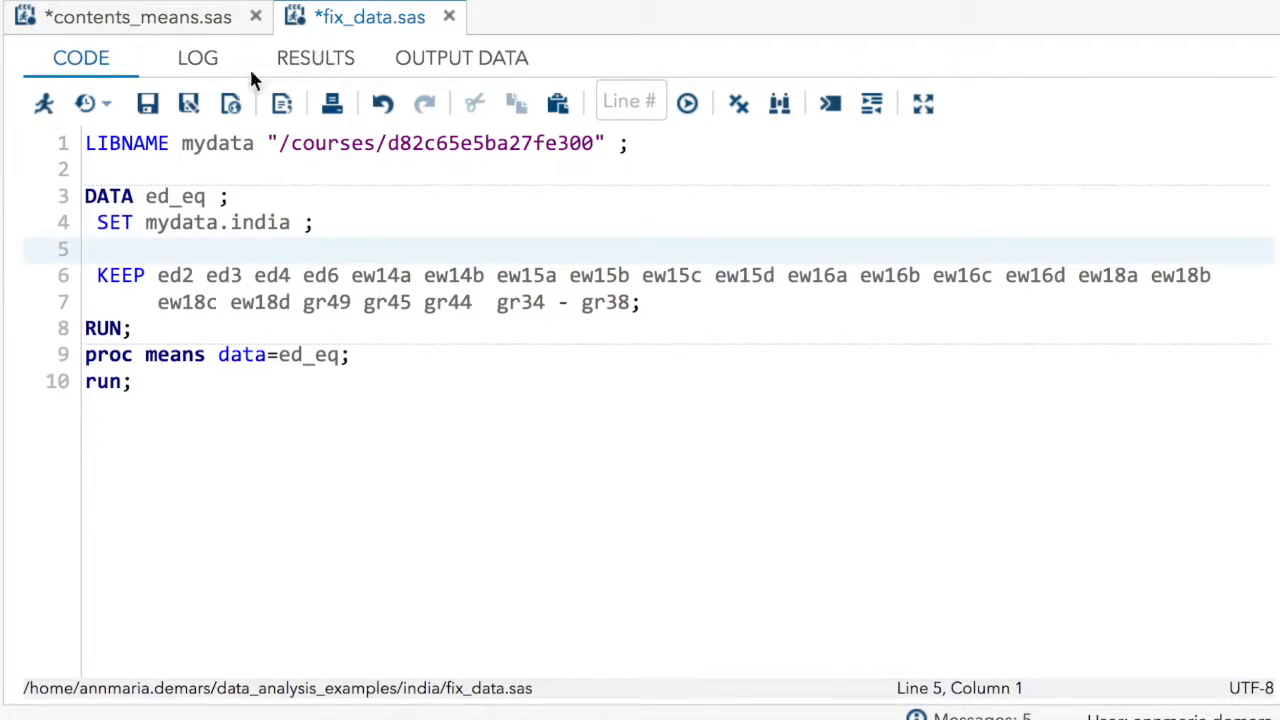
Run the ed_eq program to produce PROC MEANS output for the education variables.
click(47, 105)
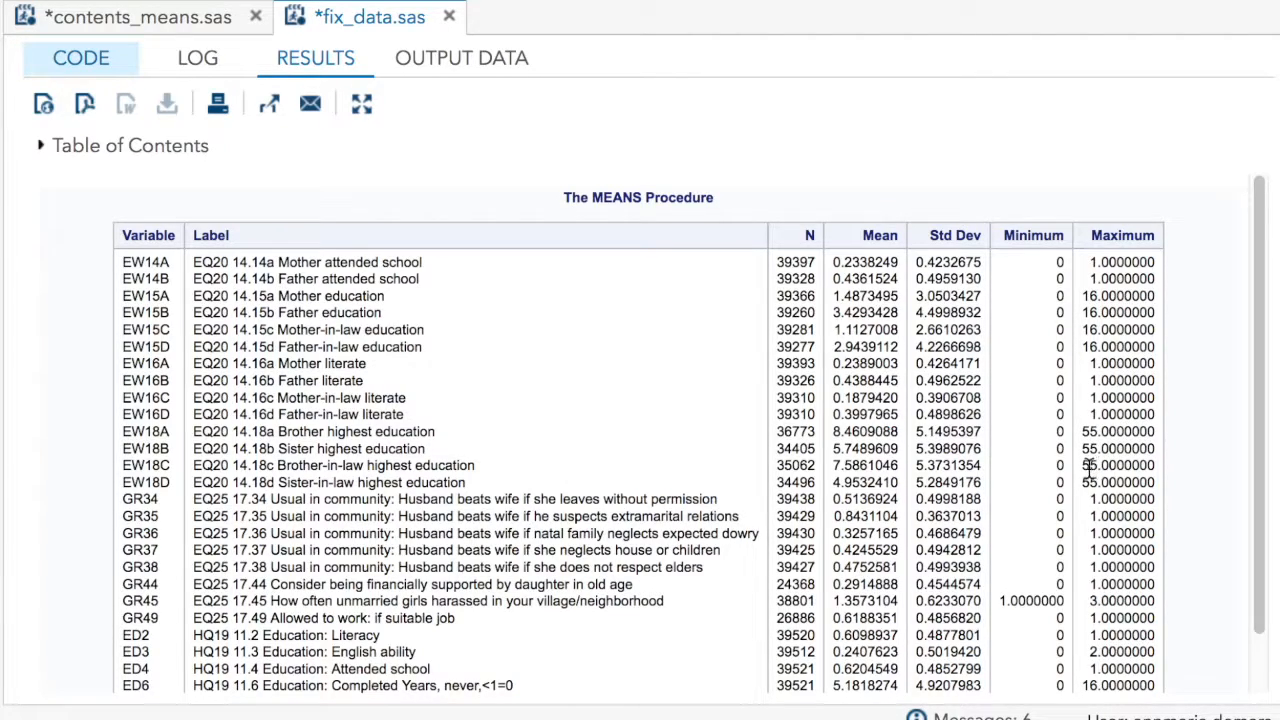
Return from the MEANS results to the ed_eq program code.
click(60, 57)
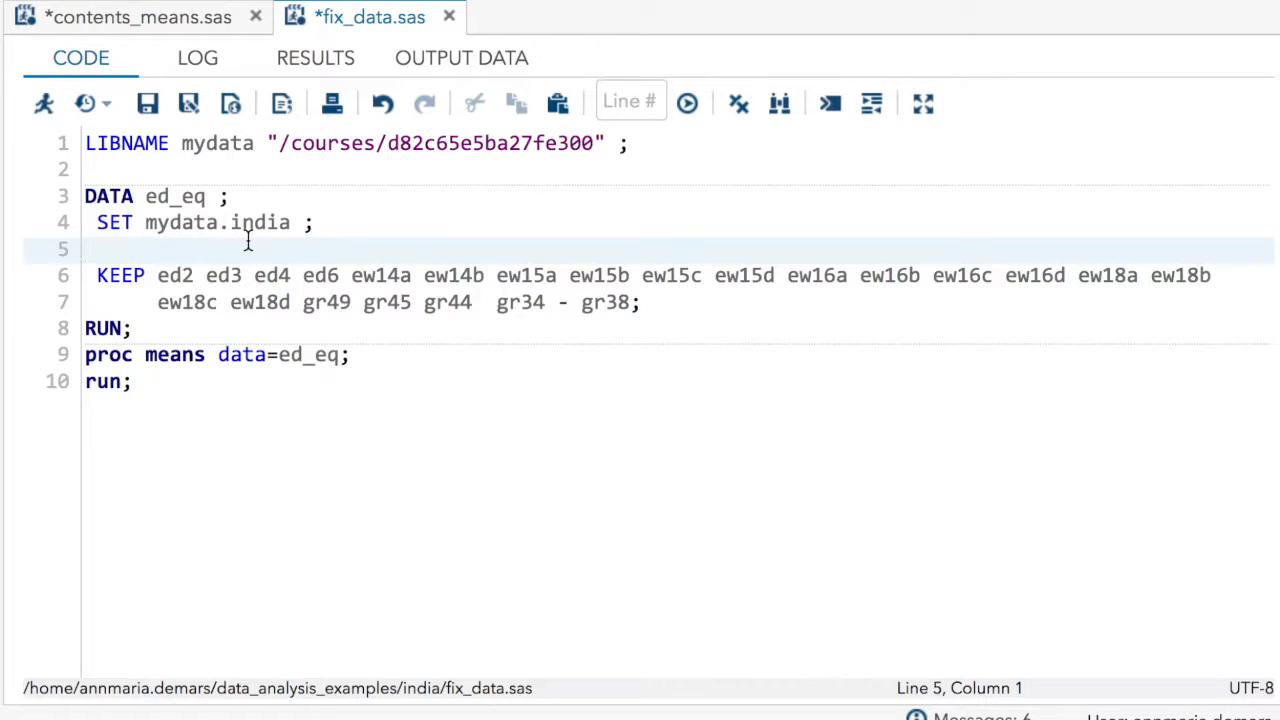
Insert IF-THEN lines setting ew18a–ew18d to missing when 55, removing the subsetting IF for now.
text(*** IF THEN statement   ;  *** CHANGE VALUE OF VARIABLE ;  if ew18a = 55 then ew18a = . ;  if ew18b = 55 then ew18b = . ;  if ew18c = 55 then ew18c = . ;  if ew18d  = 55 then ew18d = . ;   ** SUBSETTING IF  ;  if ed2 = 1 ;)
drag(295, 460, 88, 432)
key(ctrl+c)
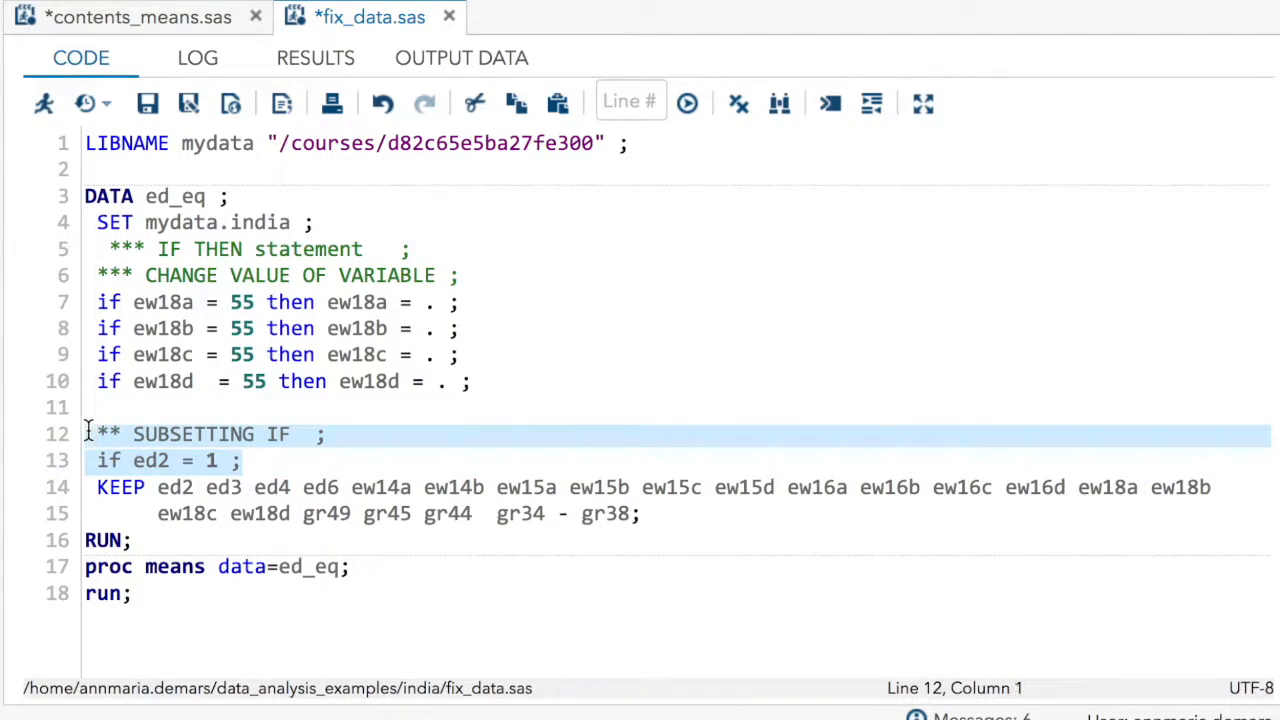
key(Delete)
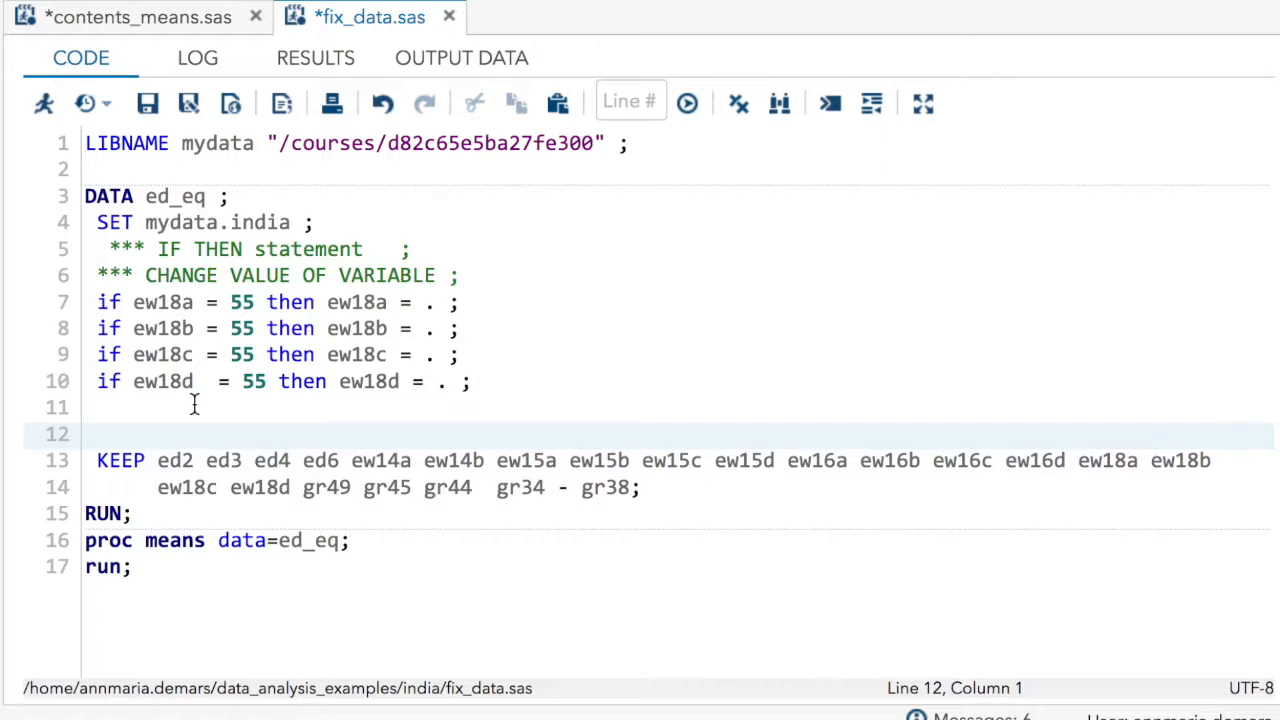
click(152, 403)
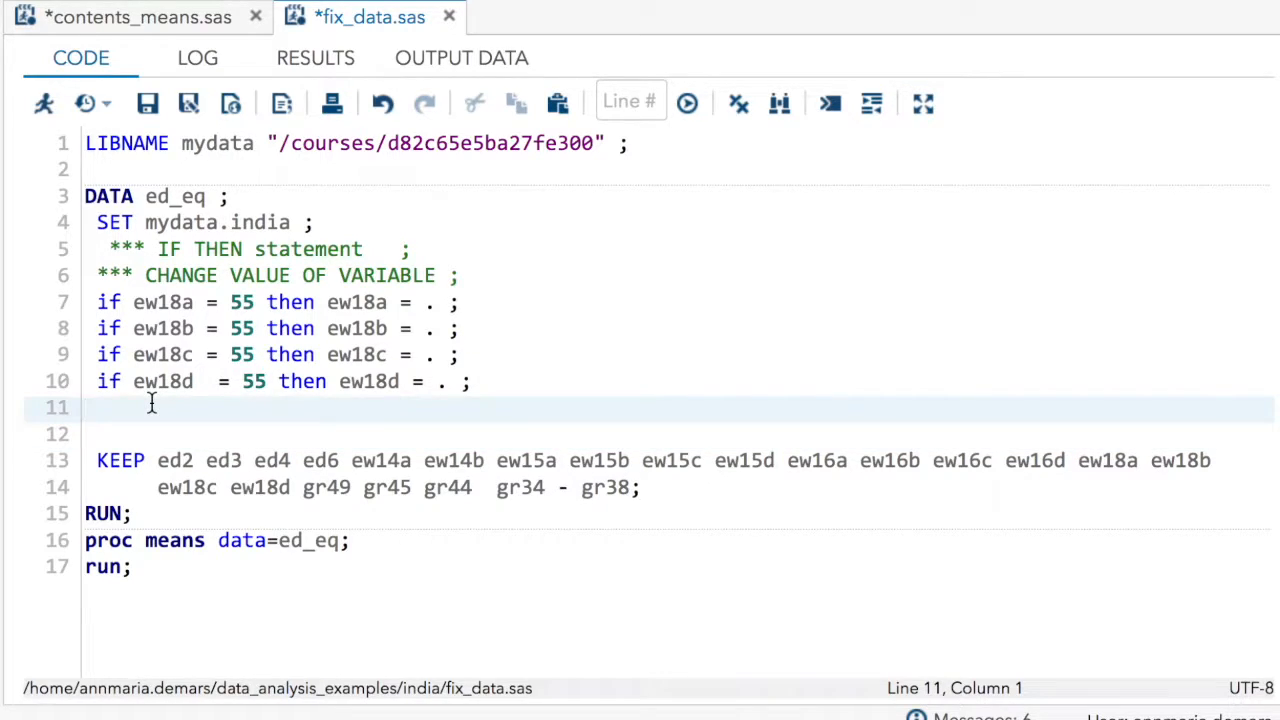
Restore the subsetting IF keeping only records where ed2 = 1.
key(ctrl+v)
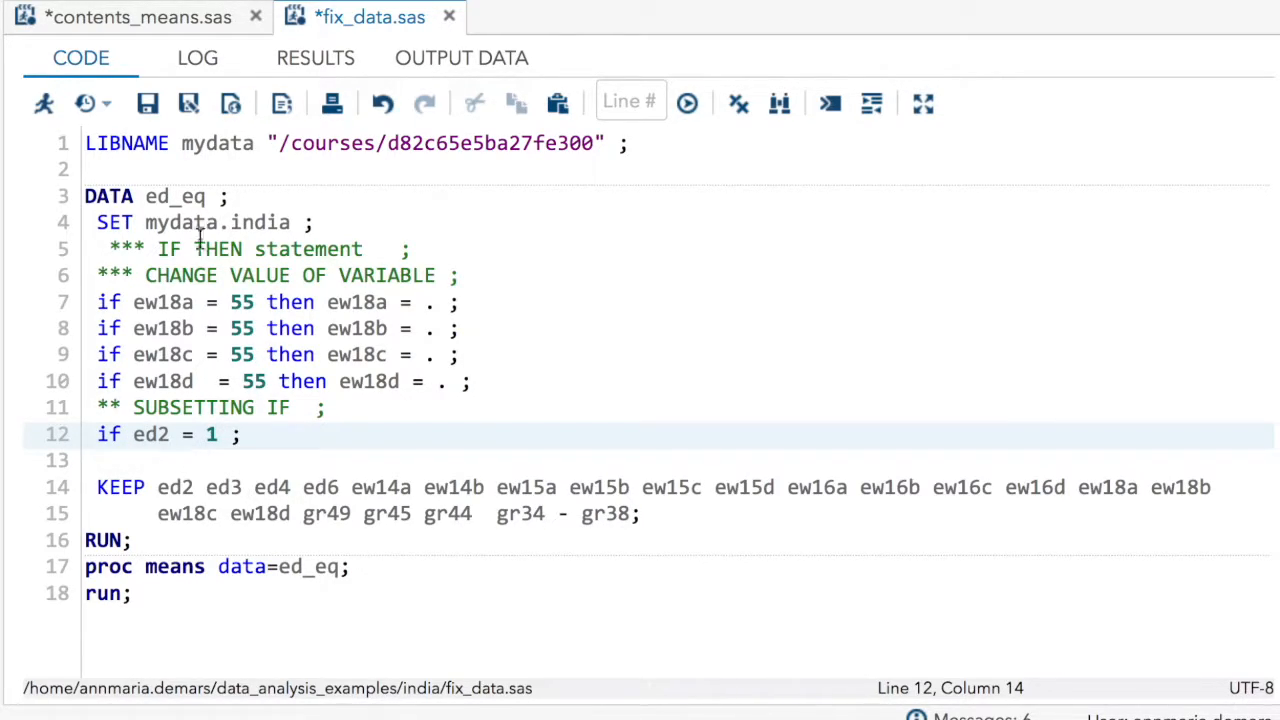
Run the program with the ed2 = 1 subset, review the MEANS results, and return to the code.
click(45, 105)
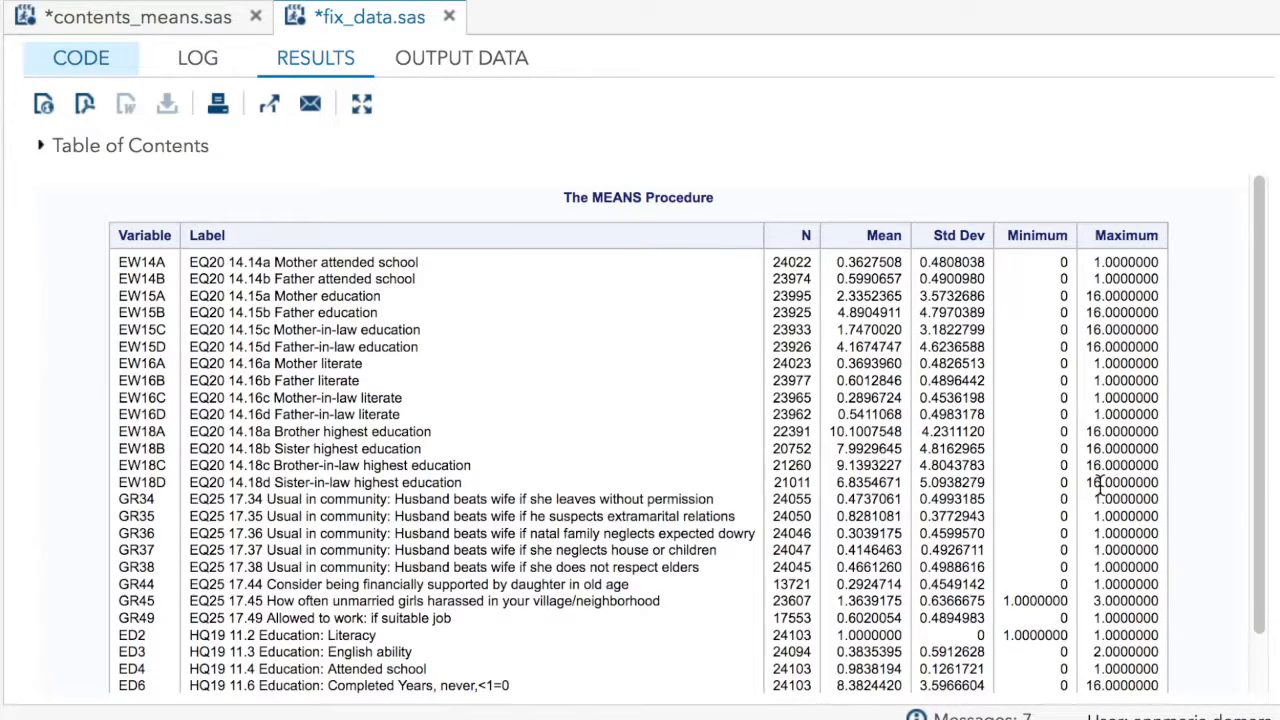
click(85, 57)
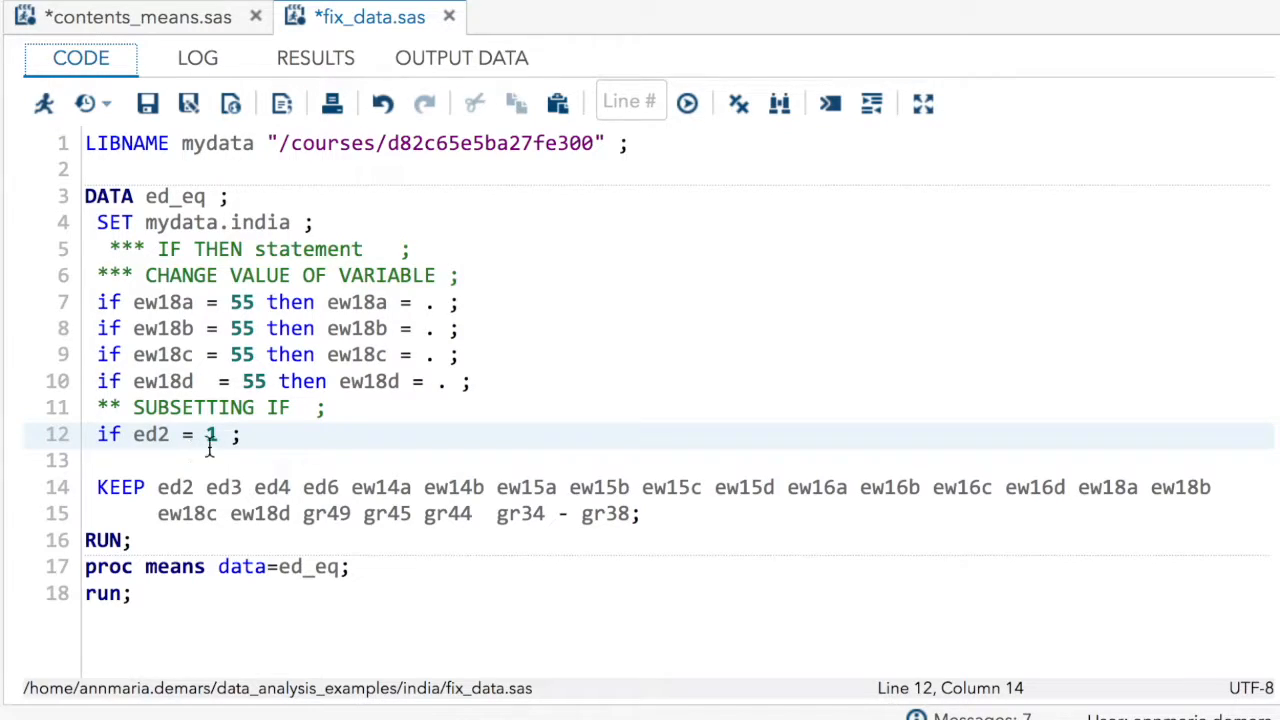
Change the 55 recodes for ew18a–ew18d from missing to .5 and rerun the program.
click(436, 303)
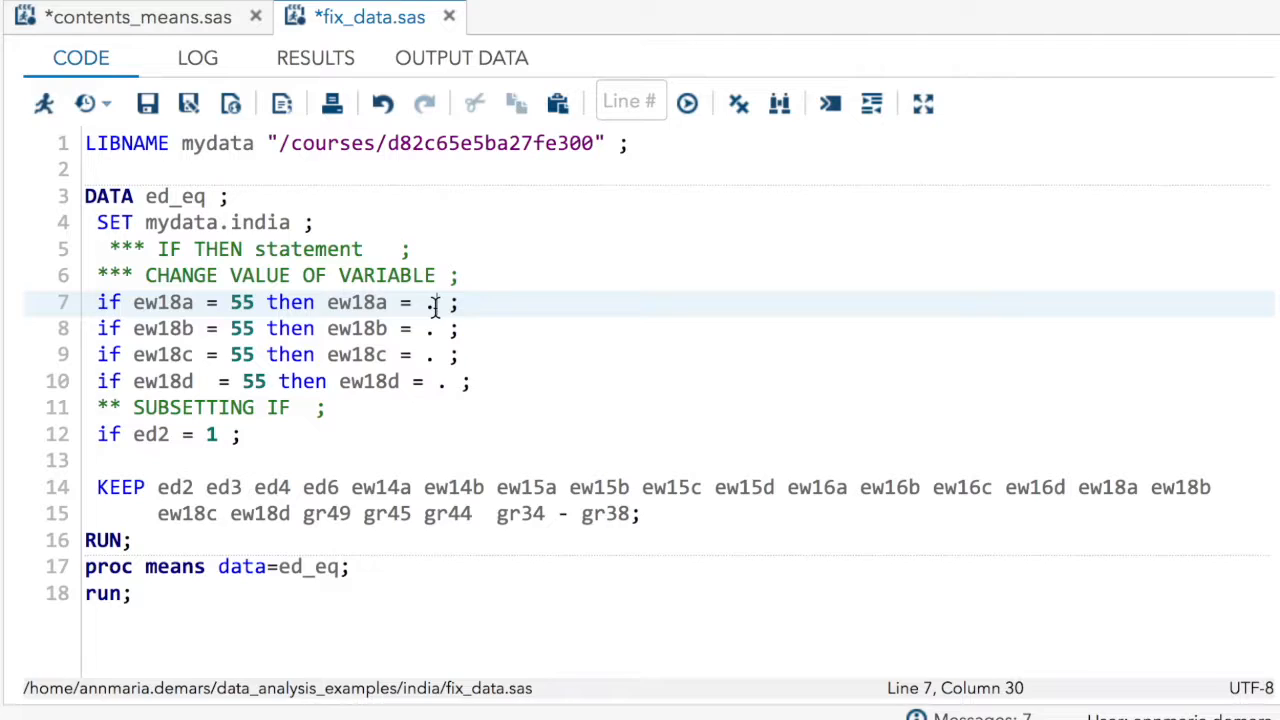
text(5)
key(Down)
key(Left)
text(5)
key(Down)
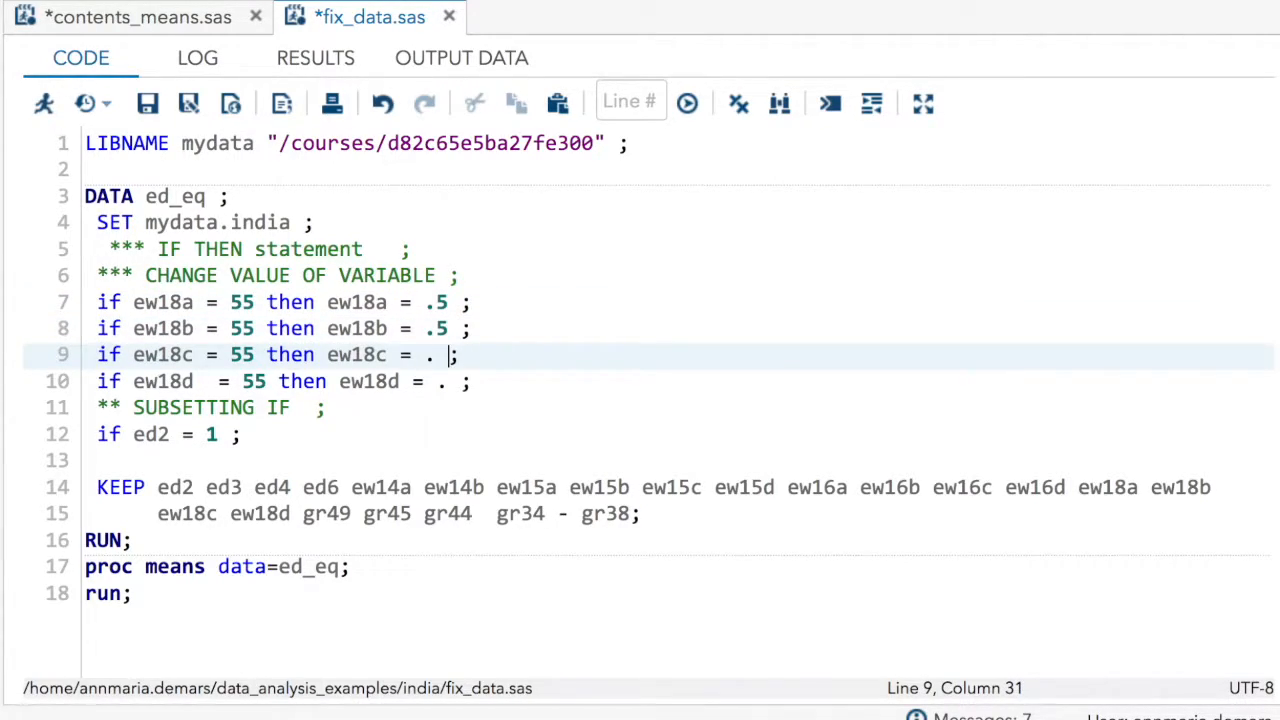
key(Left)
text(5)
key(Down)
text(5)
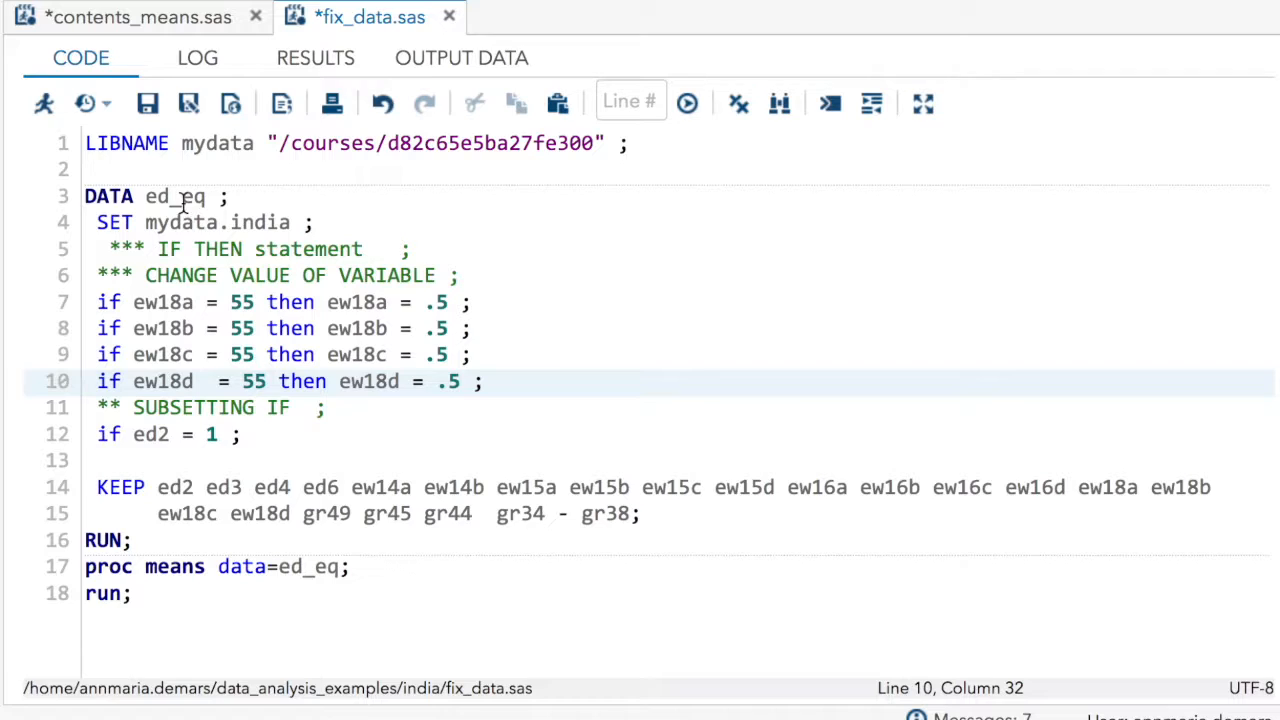
click(44, 103)
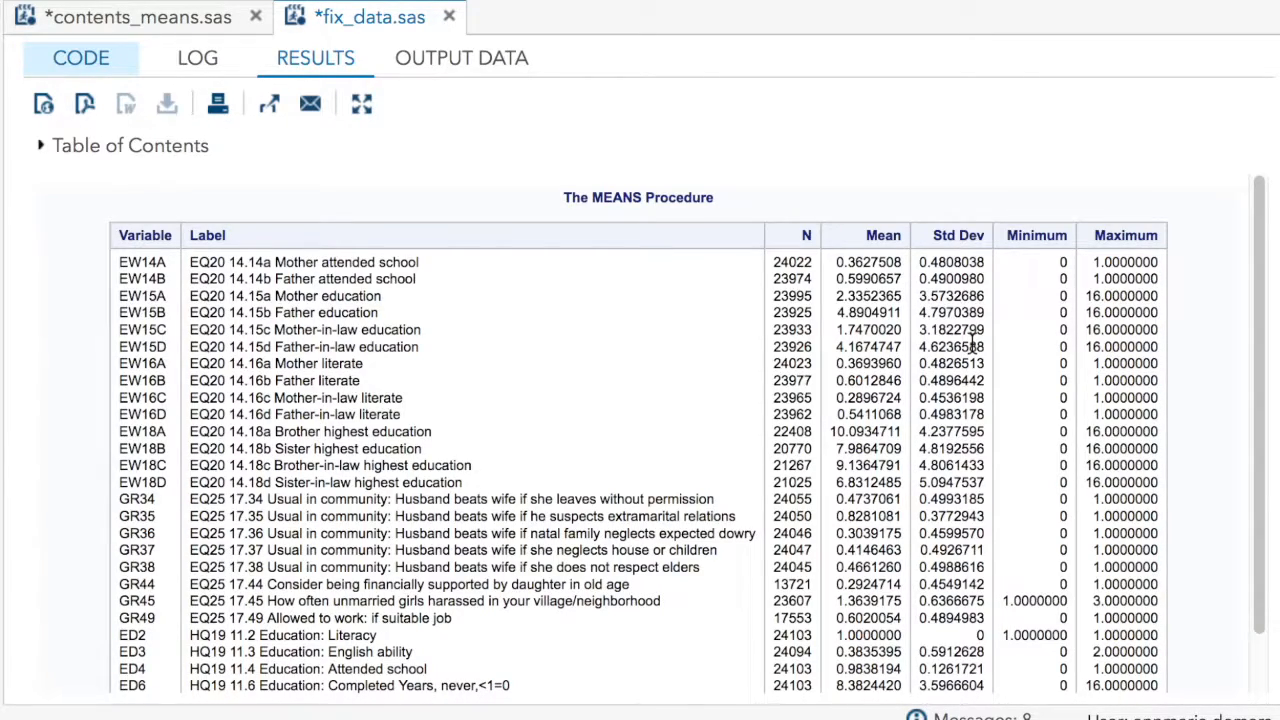
Set ew18a's recode of 55 back to missing, leaving ew18b–ew18d at .5.
click(80, 57)
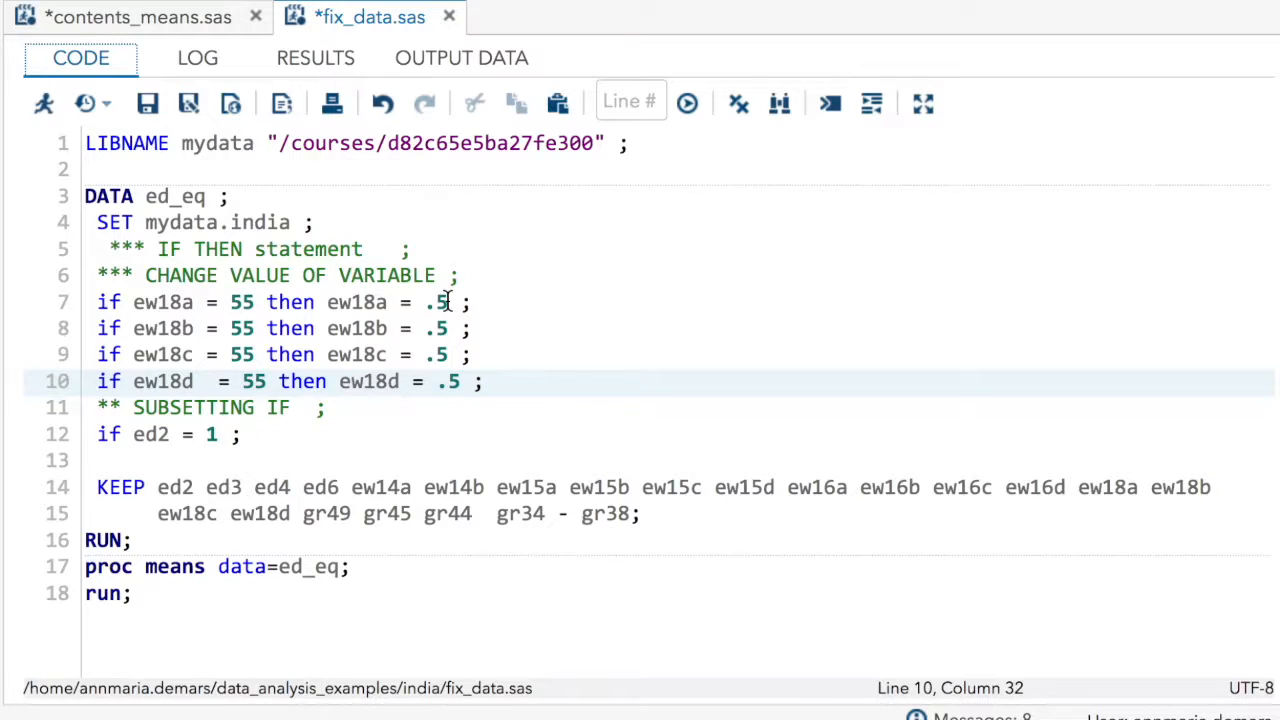
click(447, 302)
key(BackSpace)
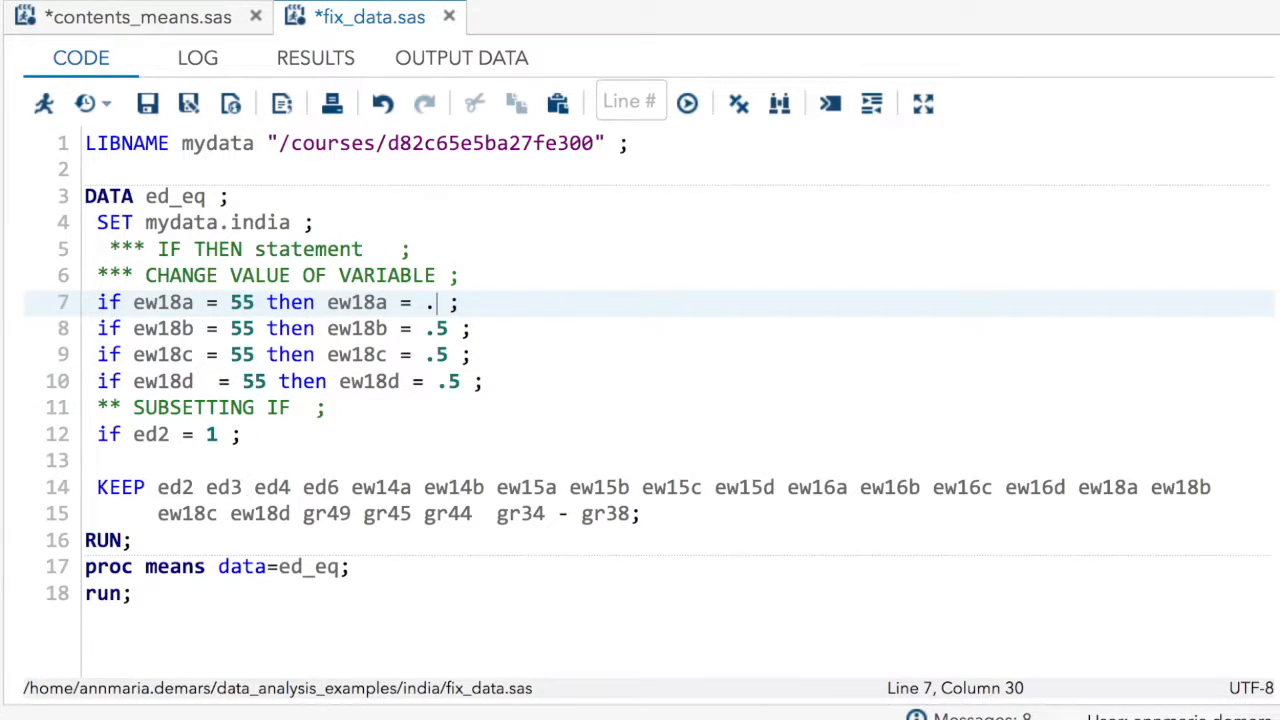